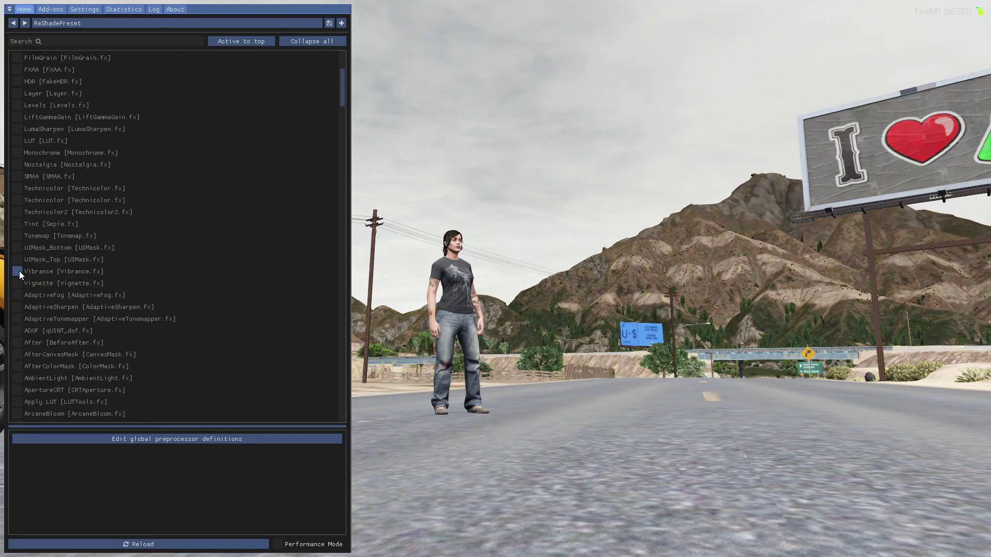
Enable the Vibrance effect in the ReShade preset and browse the rest of the effects list.
click(19, 271)
scroll(21, 271, down, 7)
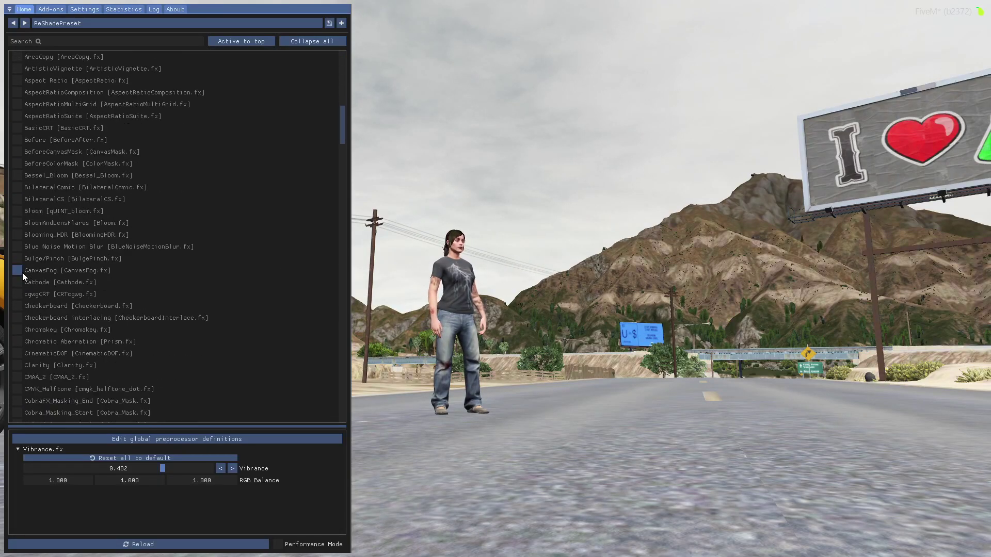
scroll(23, 272, down, 7)
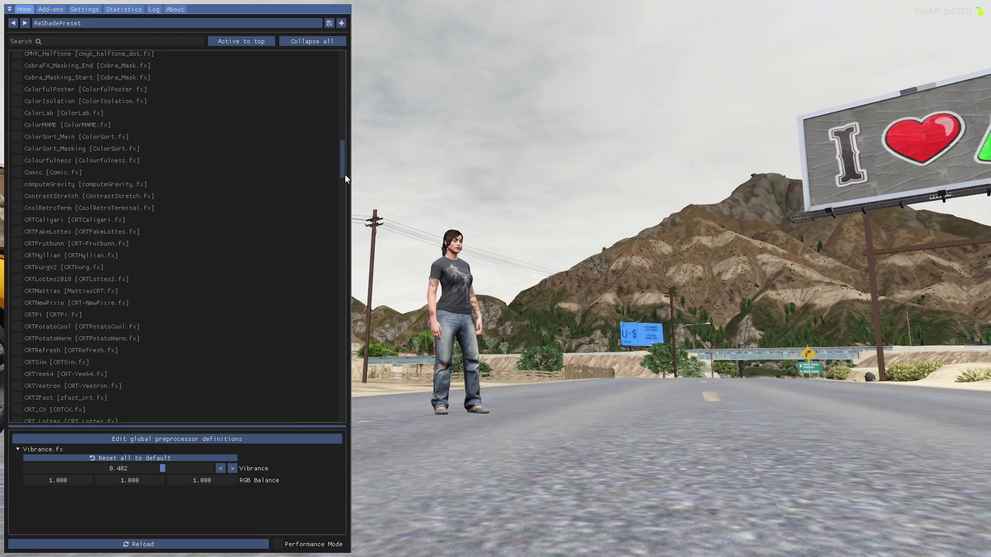
drag(344, 175, 362, 79)
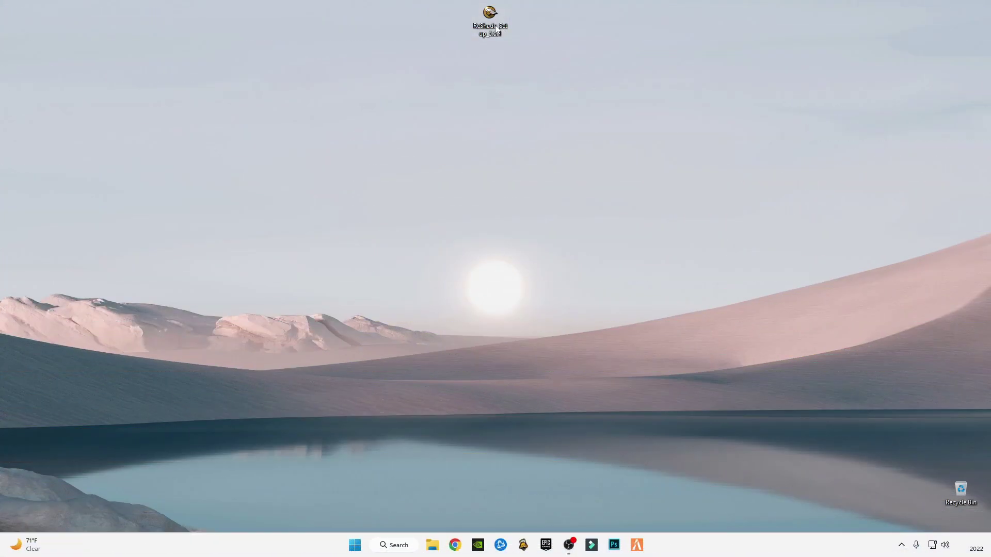
Launch the ReShade setup from the desktop and choose the GTA5 application in D:\Games\GTAV as the target game.
right_click(495, 30)
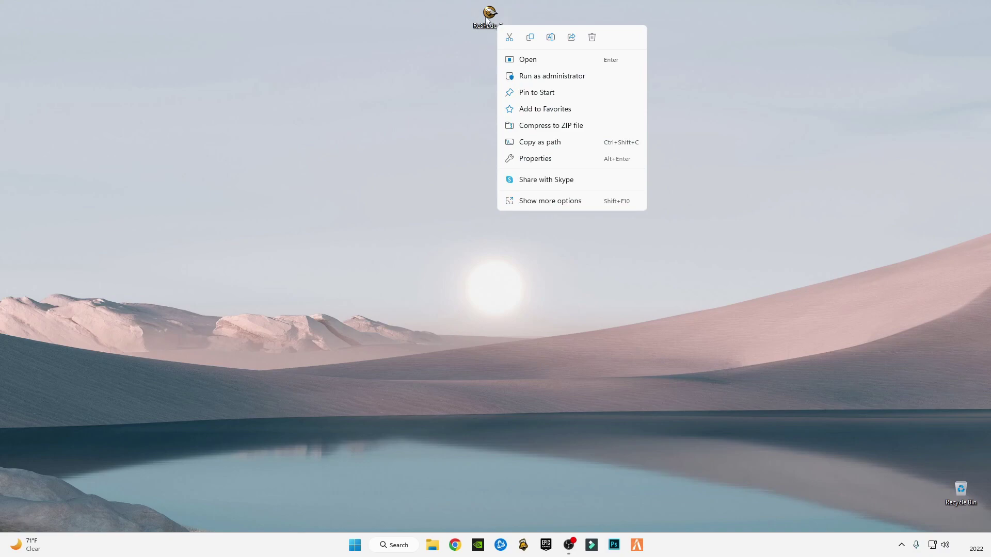
right_click(487, 20)
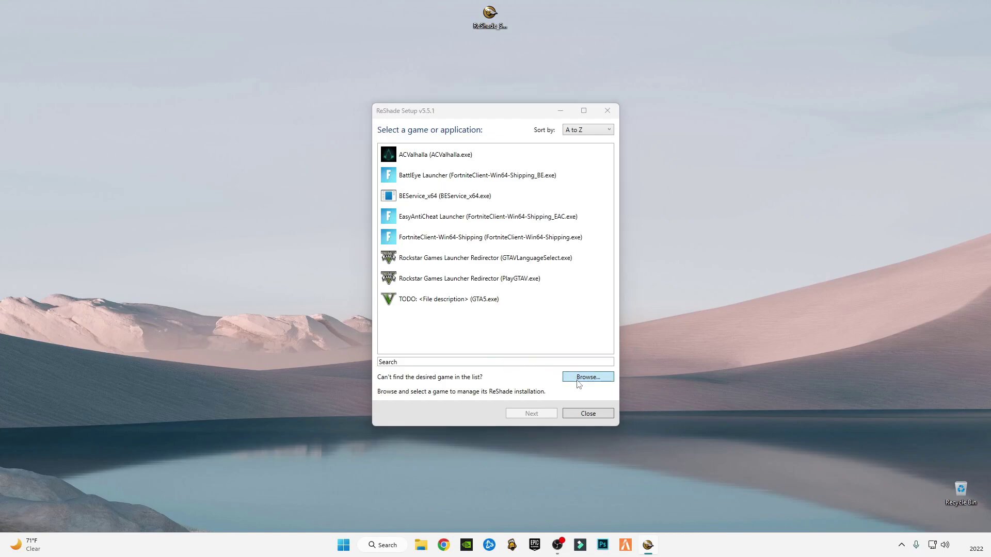
click(428, 335)
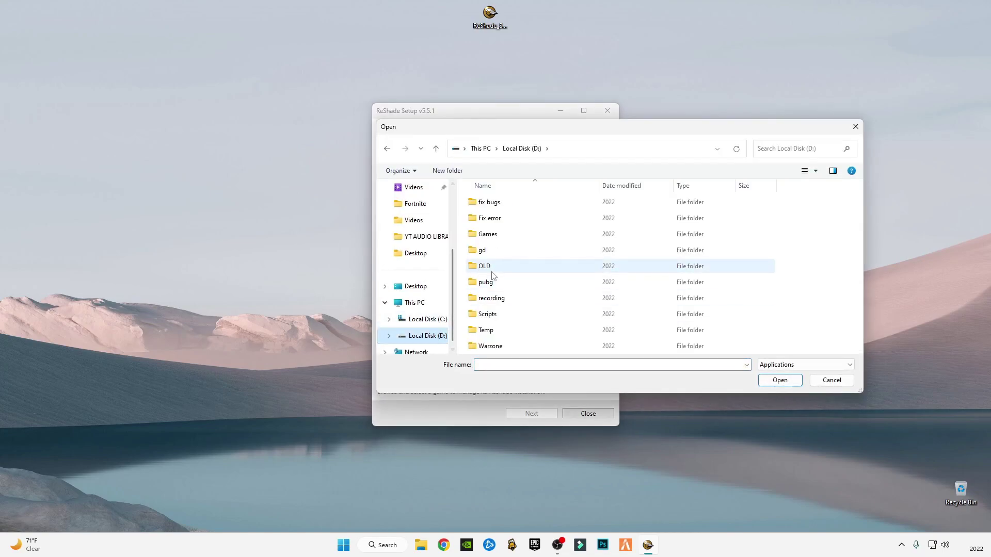
double_click(505, 239)
double_click(494, 238)
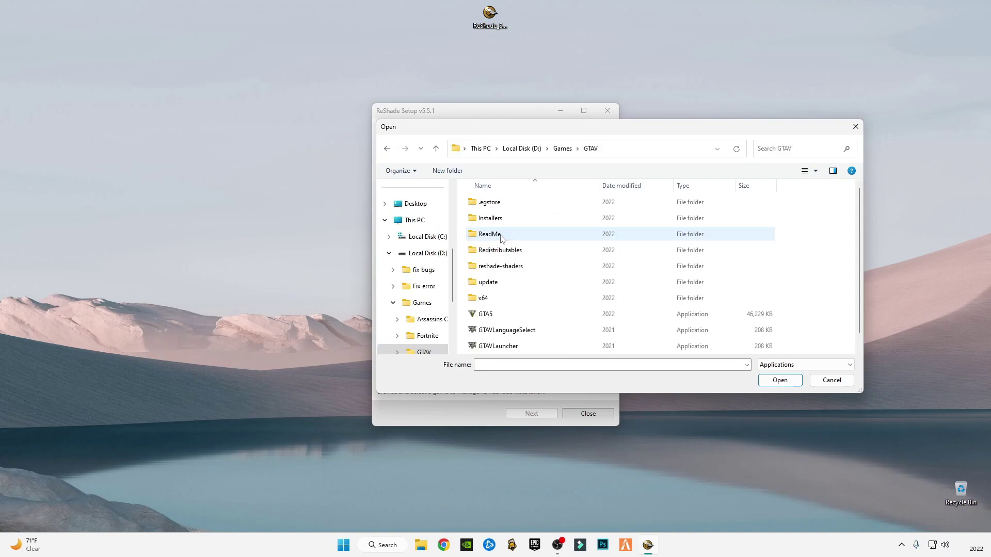
click(554, 320)
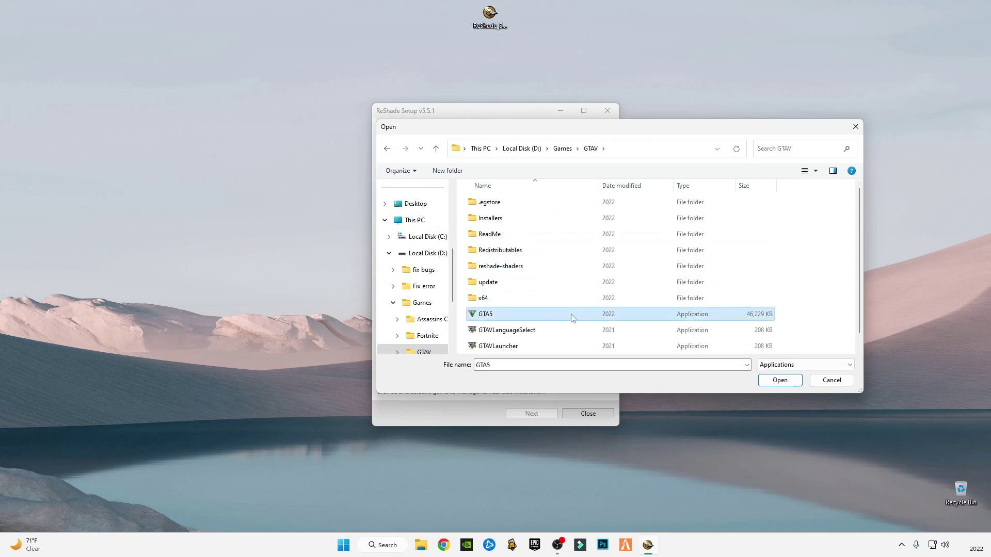
click(780, 380)
Uninstall the existing ReShade installation for GTA5 with the DirectX 10/11/12 rendering API and finish the setup.
click(541, 412)
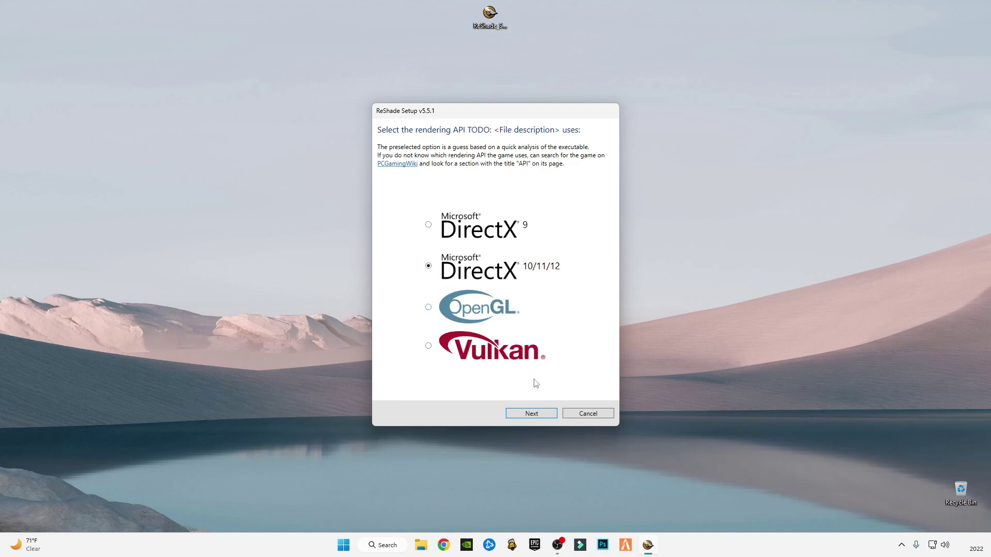
click(537, 413)
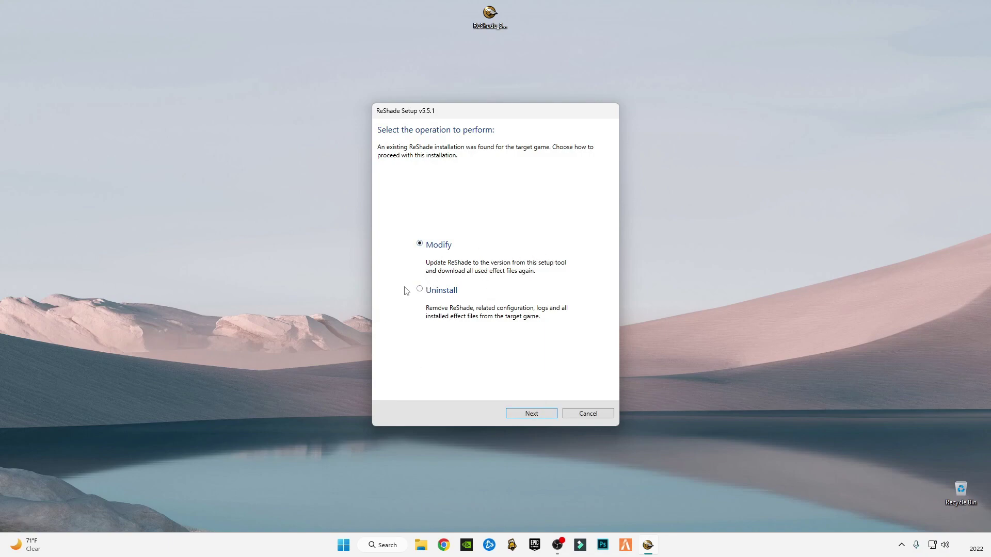
click(530, 416)
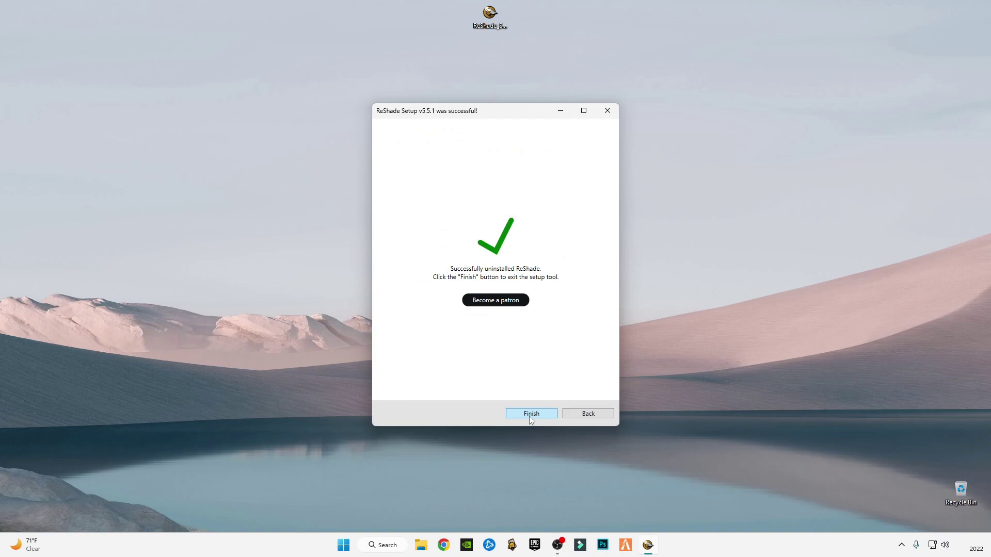
click(529, 415)
Launch the ReShade setup again and choose GTA5 in the D:\Games\GTAV folder.
click(485, 22)
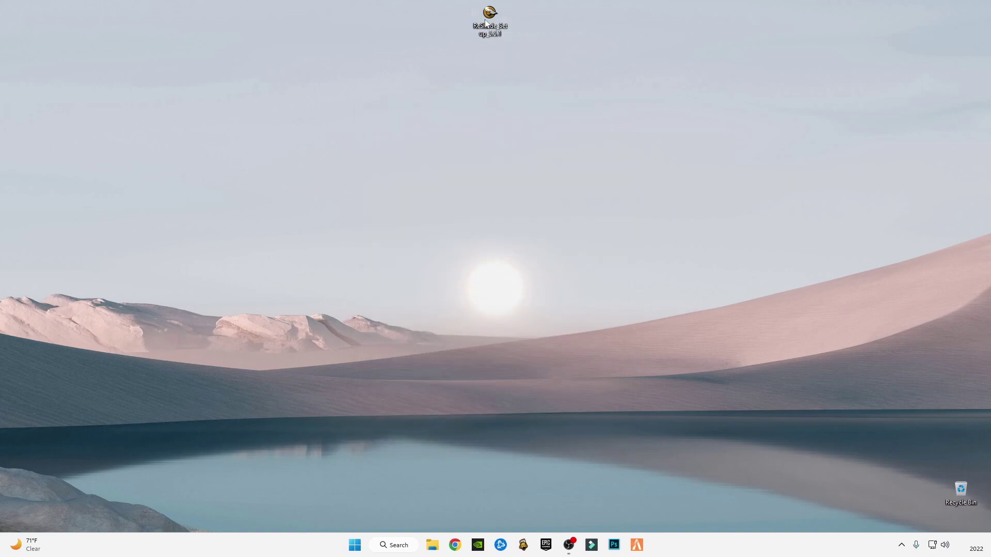
double_click(489, 20)
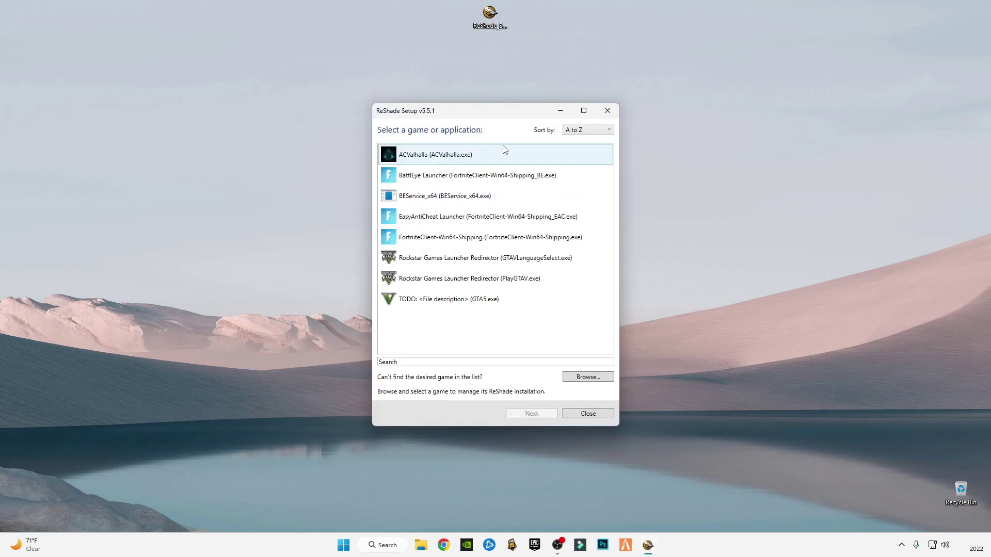
click(583, 377)
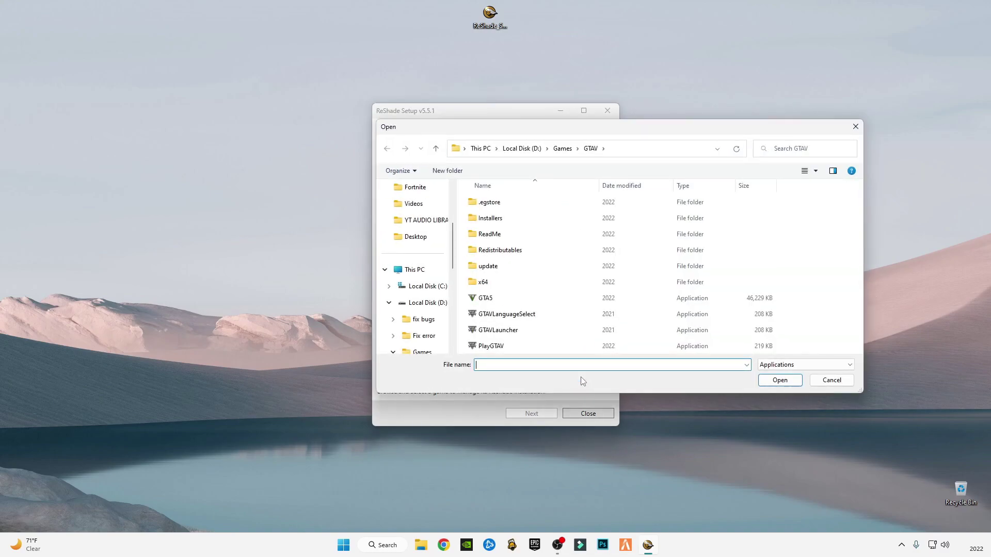
click(504, 299)
click(777, 380)
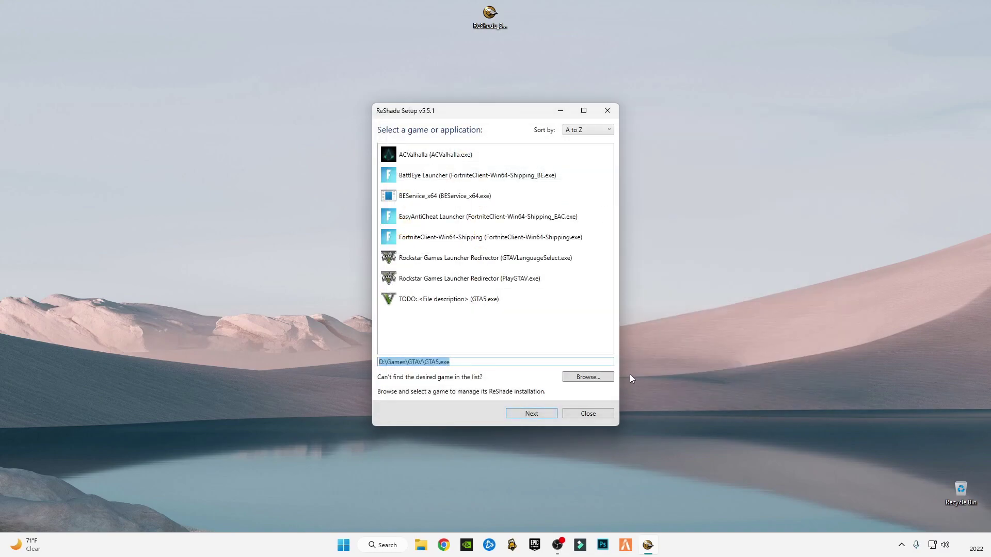
Accept the game and its preselected rendering API, and skip choosing a preset file.
click(532, 414)
click(533, 414)
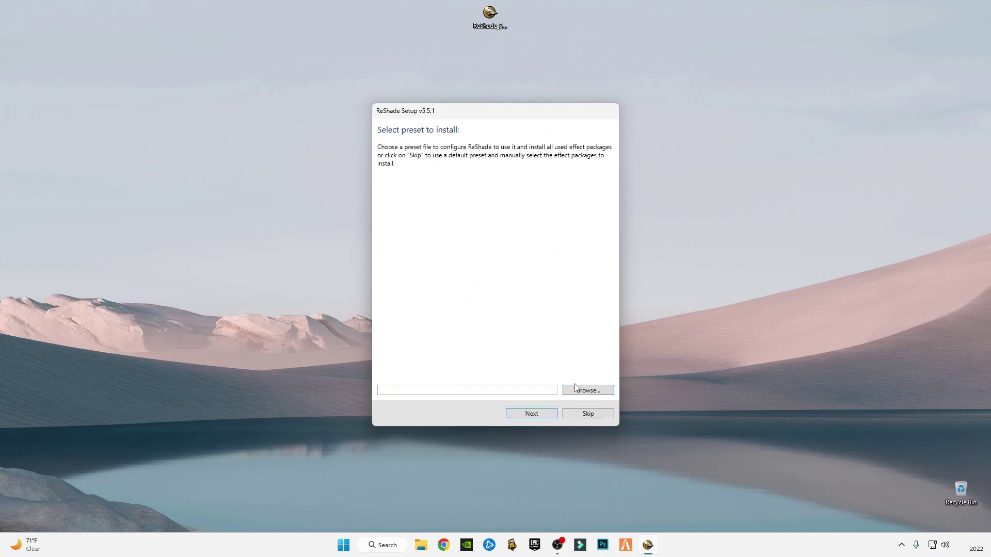
click(587, 414)
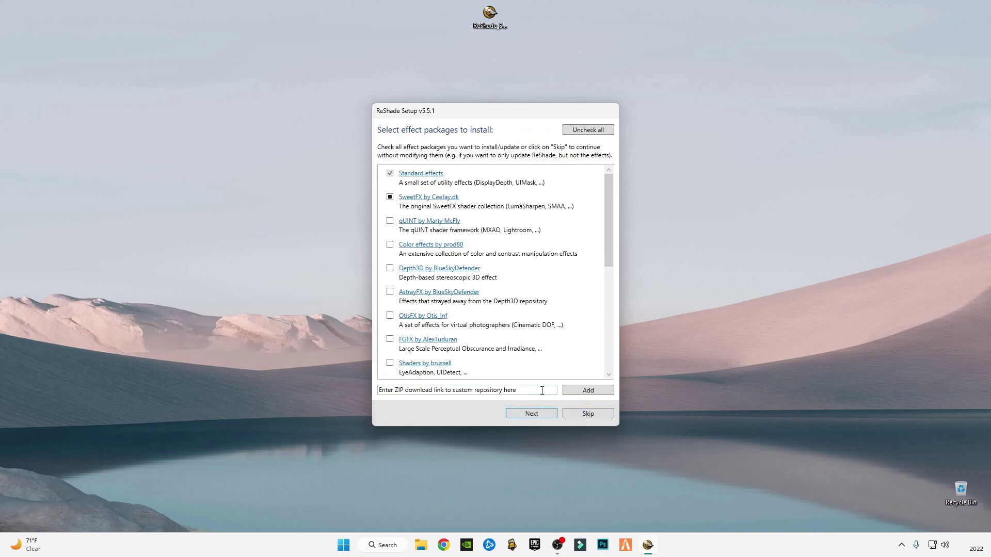
Select all effect packages, install ReShade with them and finish the setup.
click(580, 132)
click(587, 132)
click(548, 416)
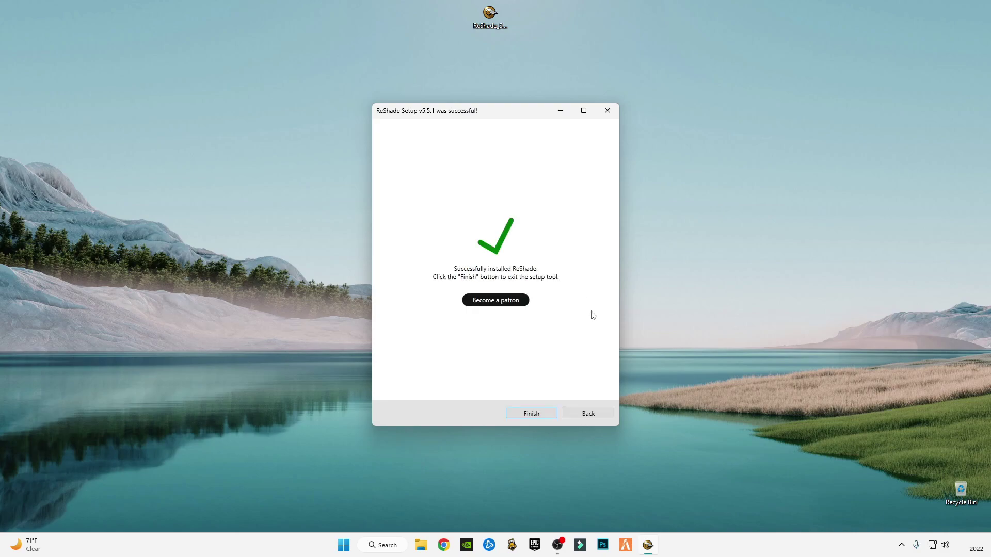
click(536, 413)
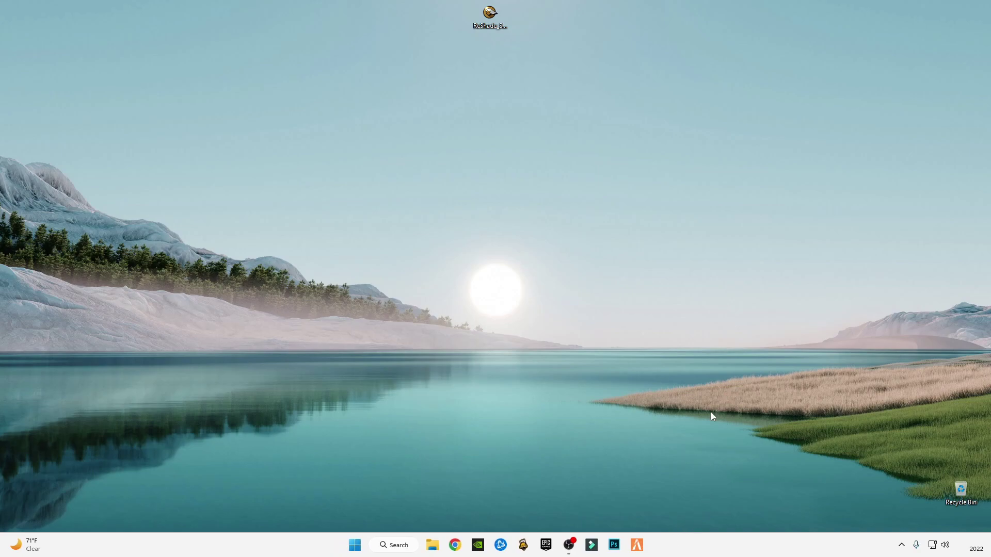
Start FiveM, dismiss the account login and connect to the last connected server, XCity Freeroam.
click(642, 551)
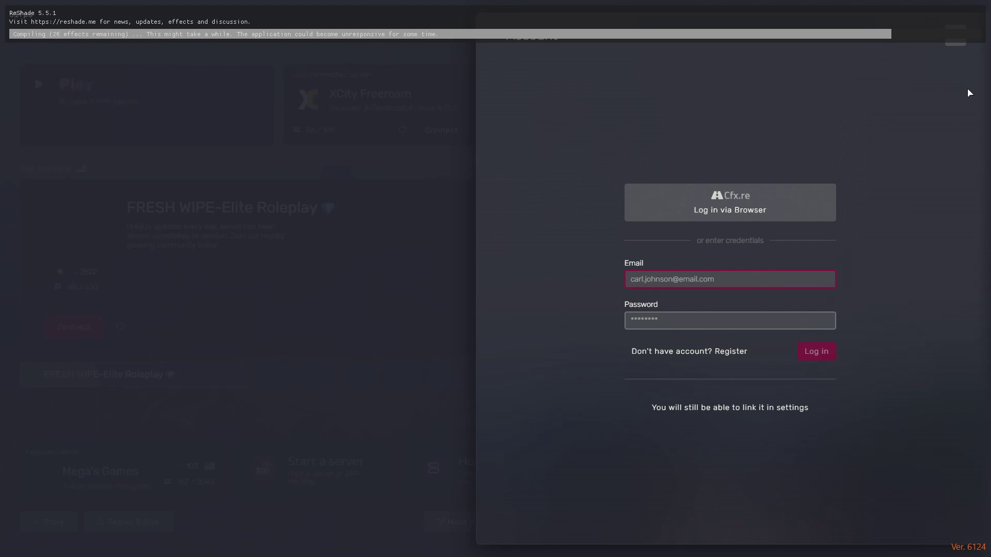
click(961, 46)
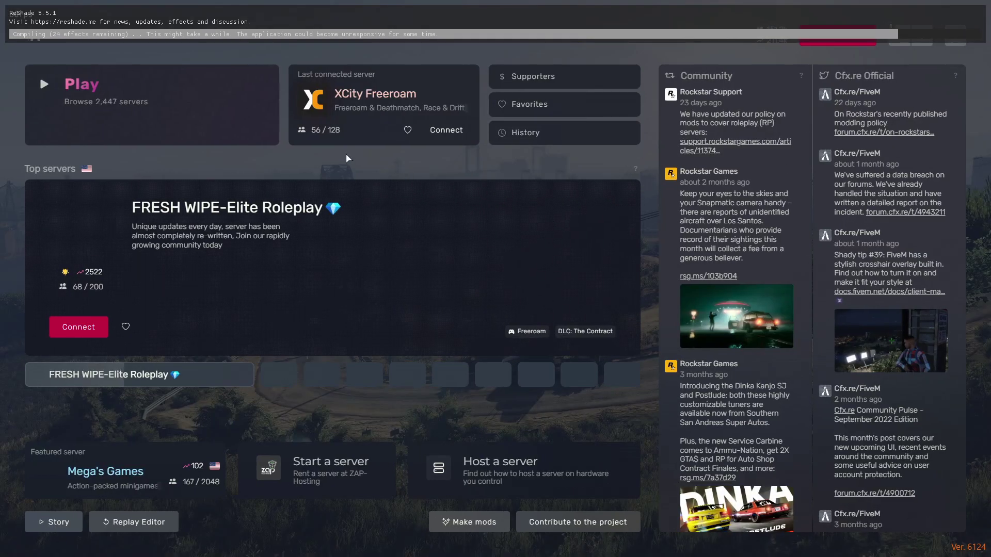
click(446, 130)
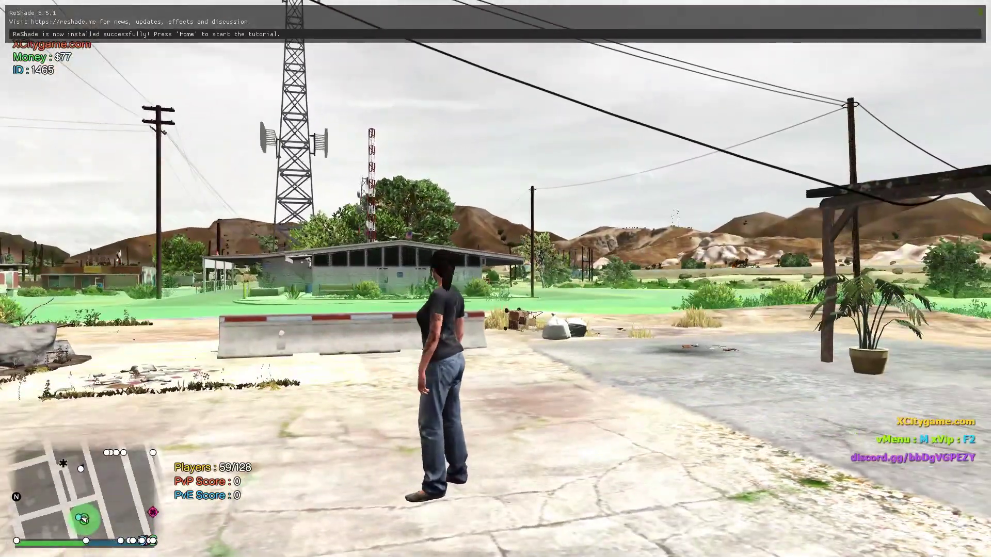
key(w)
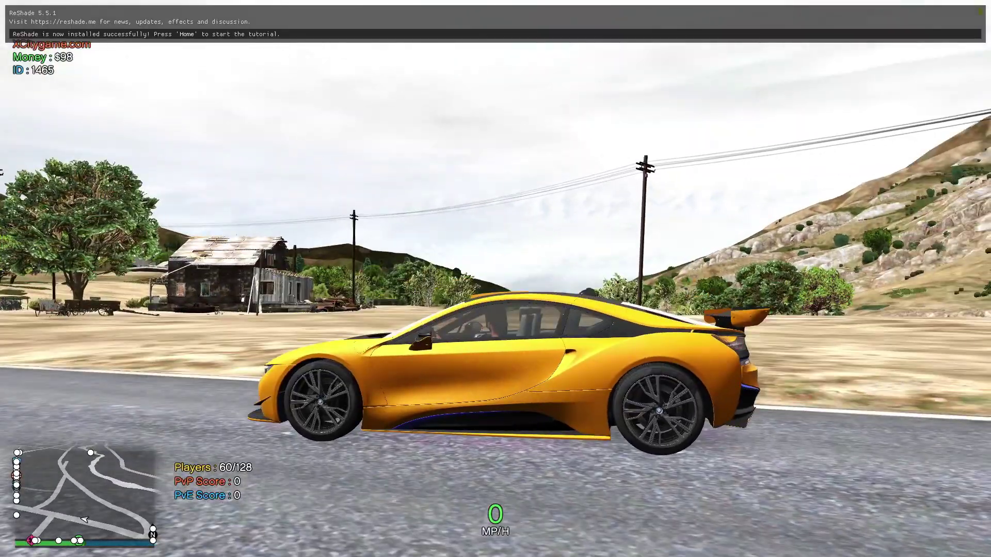
key(f)
key(f)
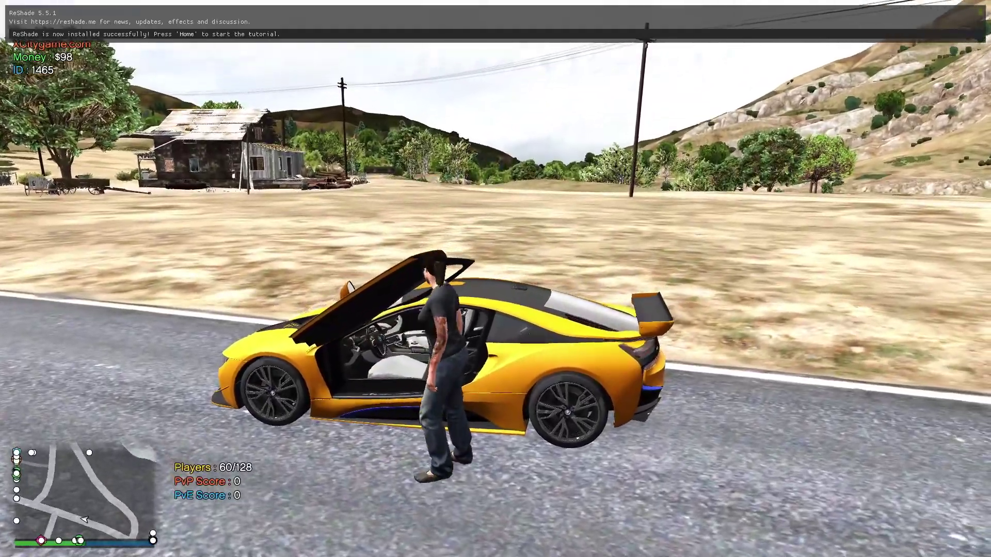
key(w)
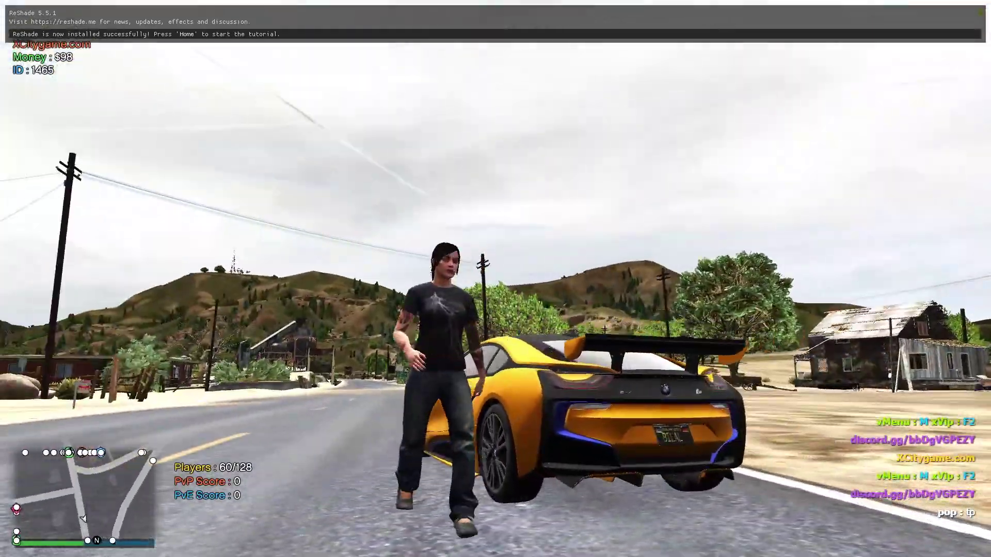
key(w)
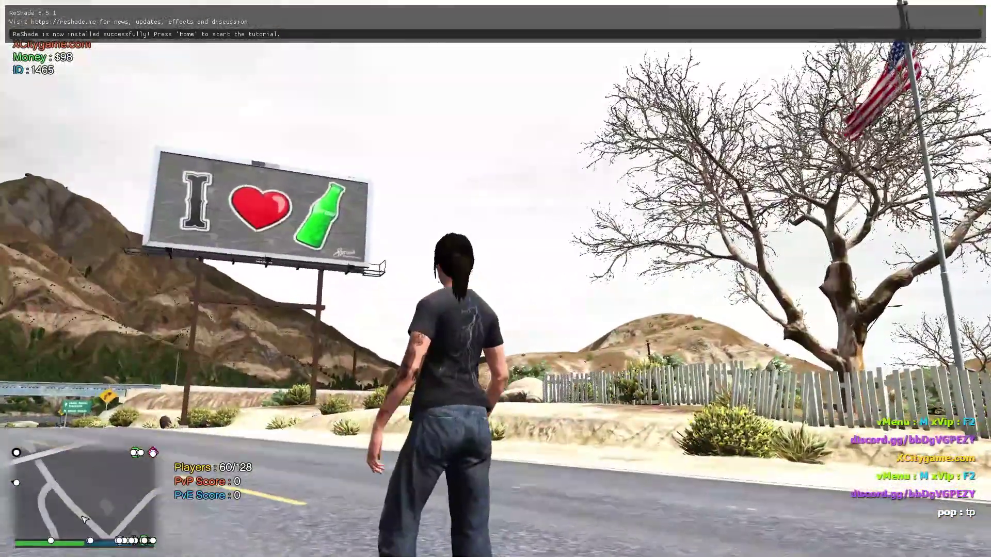
key(s)
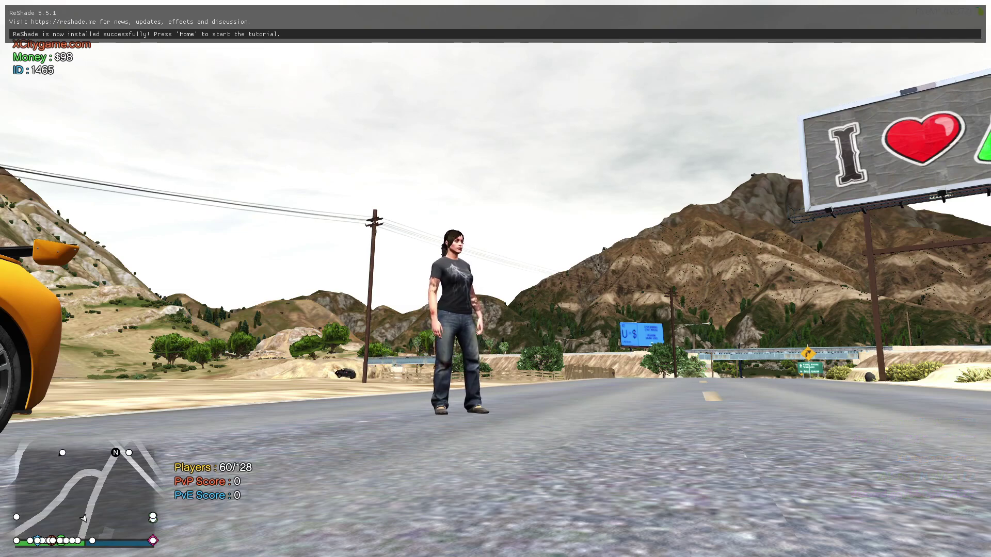
Open the ReShade overlay in the game and go through its introductory tutorial to the end.
key(Home)
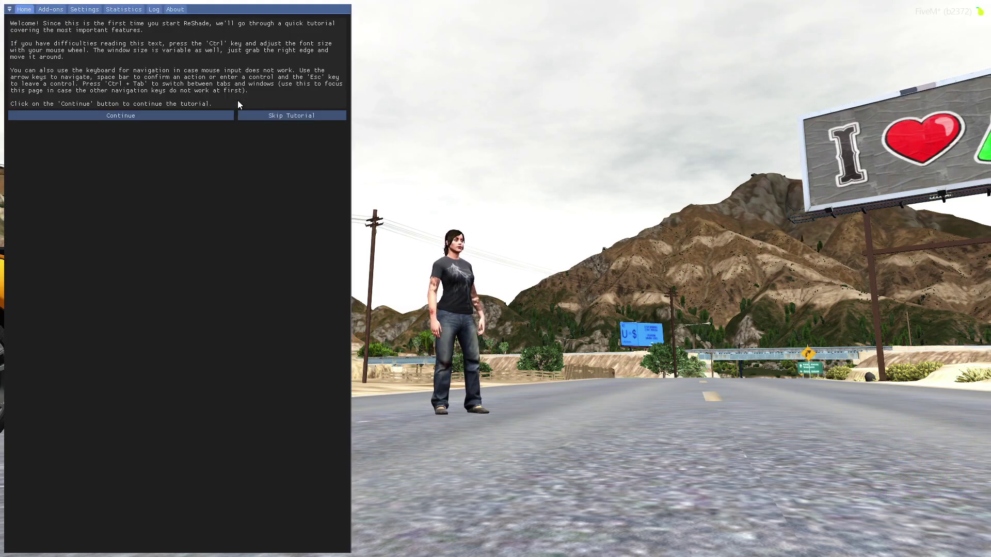
click(119, 116)
click(173, 128)
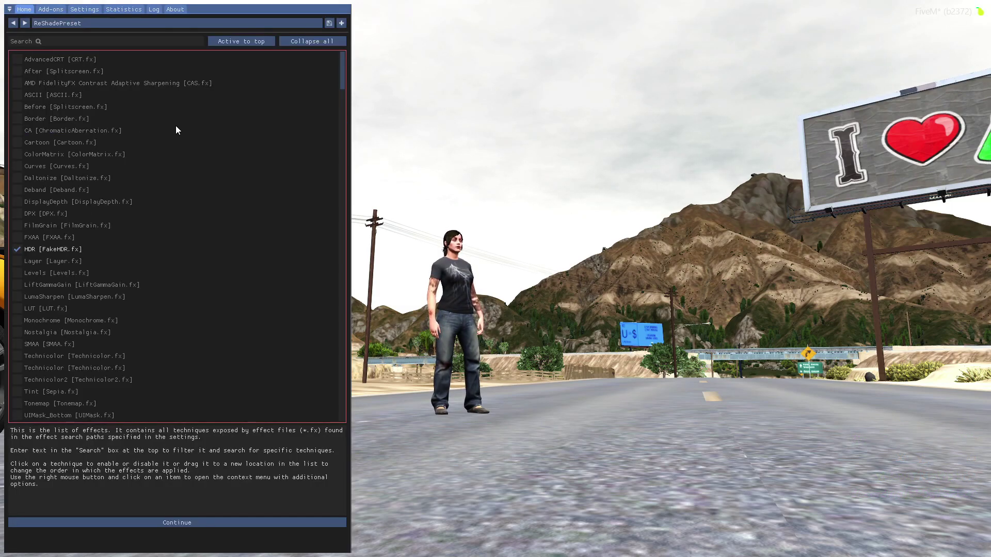
click(173, 520)
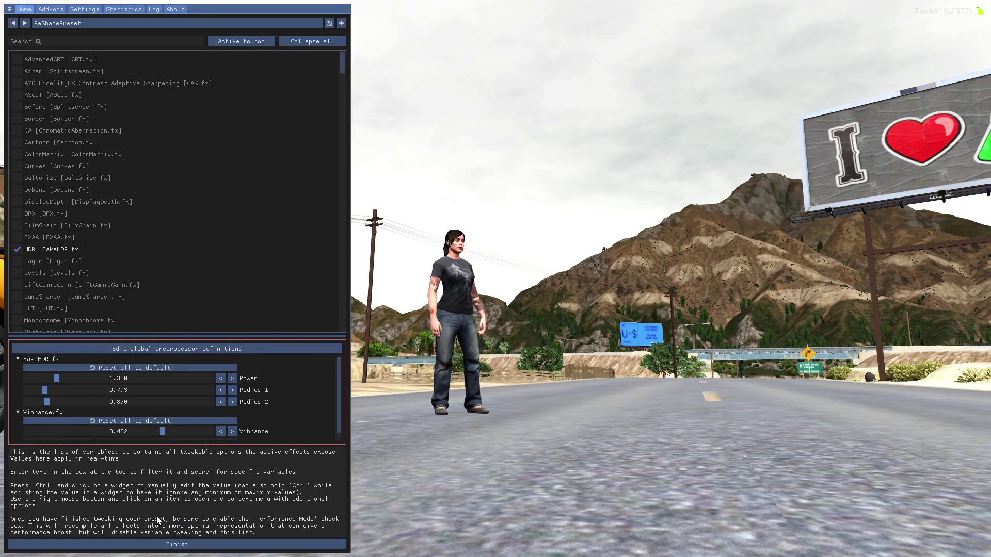
click(175, 544)
Turn off the HDR [FakeHDR.fx] and Vibrance effects in the effects list.
scroll(80, 155, down, 10)
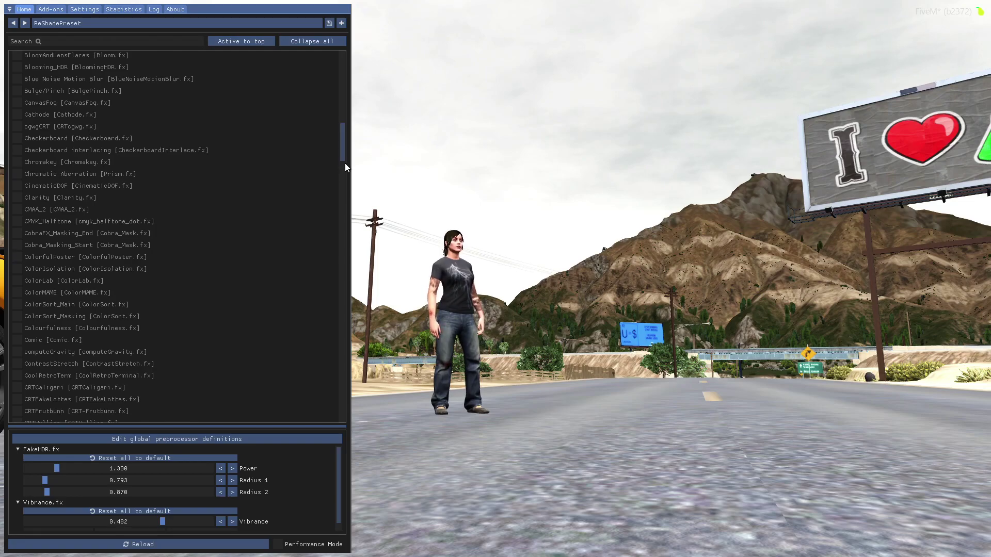
drag(343, 153, 361, 89)
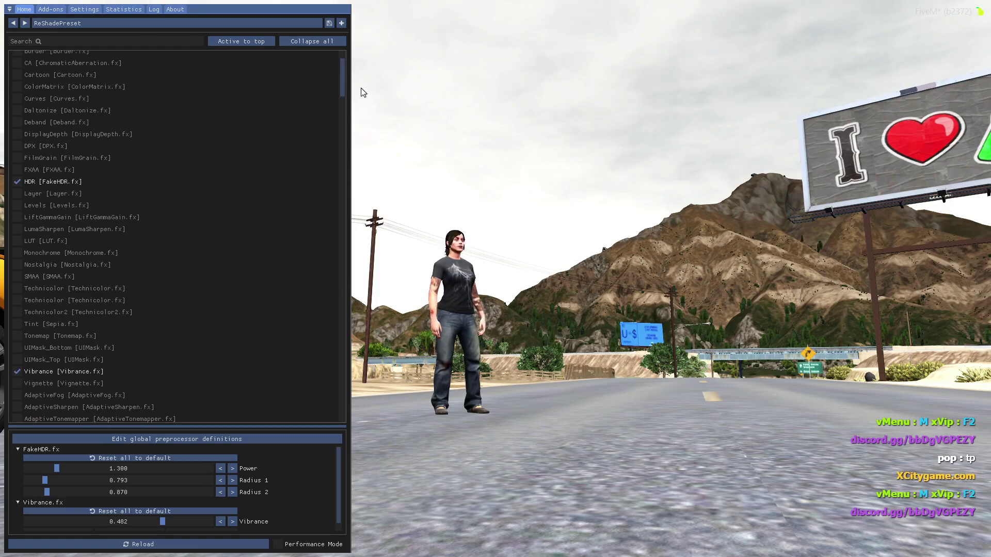
click(17, 182)
scroll(17, 250, down, 2)
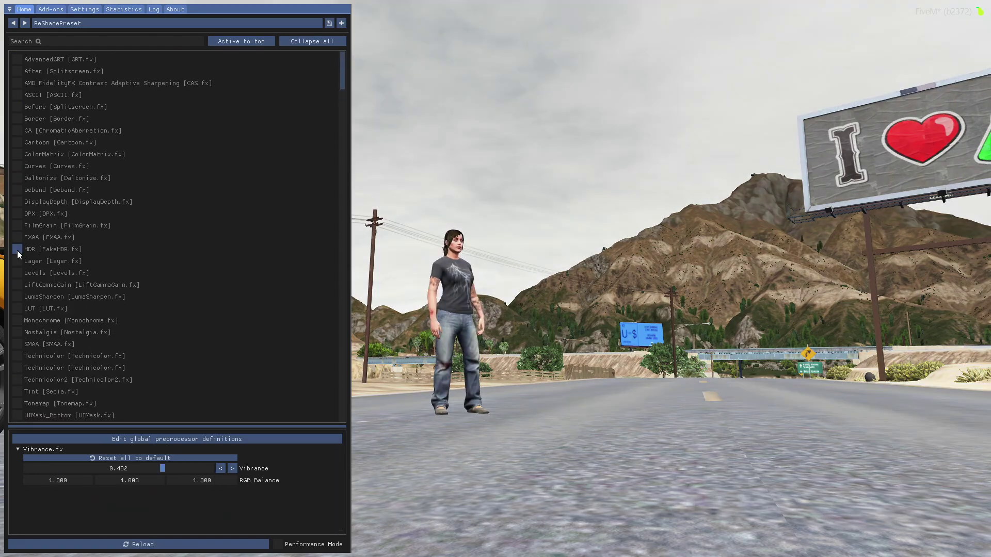
scroll(23, 249, down, 1)
click(17, 270)
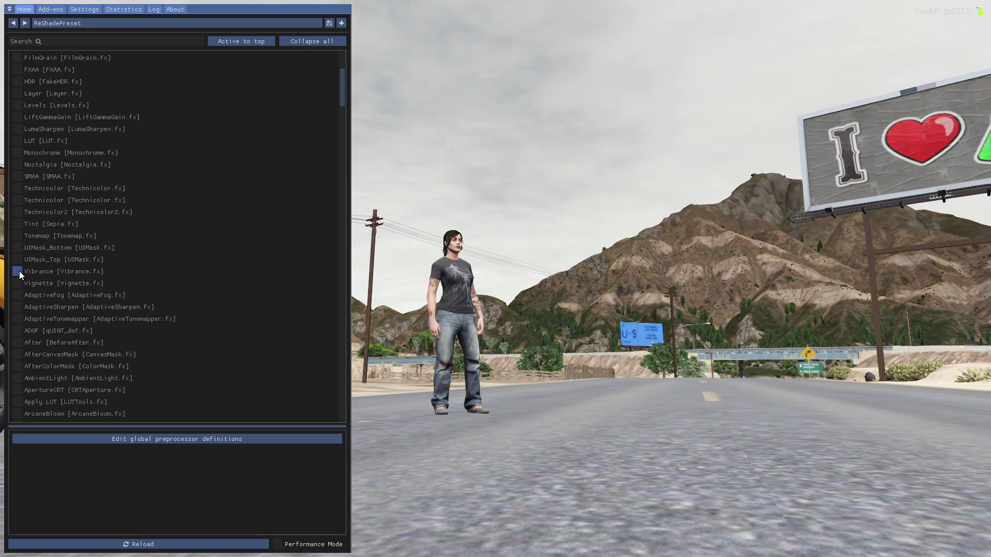
Turn the Vibrance effect back on and look through the other available effects.
click(17, 271)
scroll(21, 271, down, 7)
scroll(22, 273, down, 14)
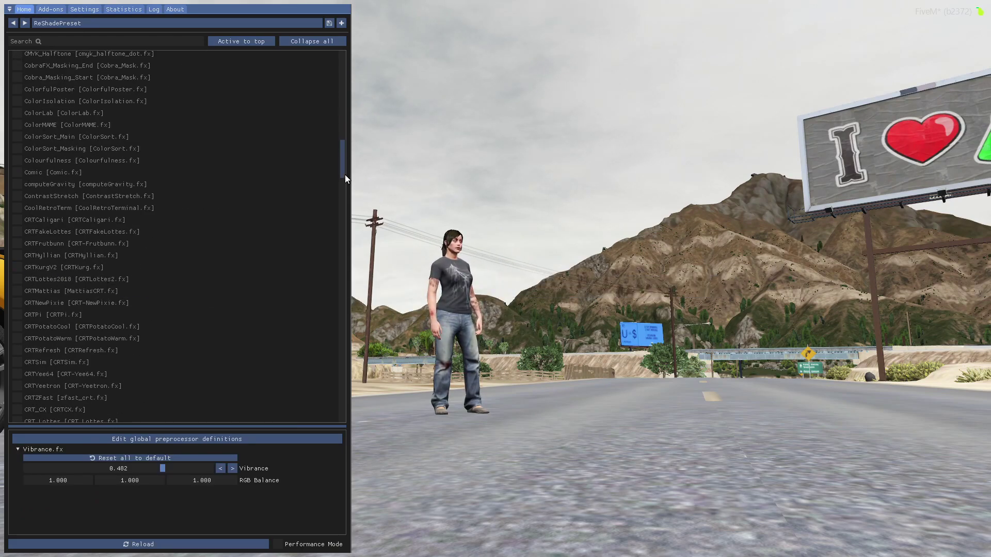
Return to the start of the effects list, close the ReShade overlay and walk around the yellow car to examine the in-game graphics.
drag(345, 175, 366, 51)
key(Home)
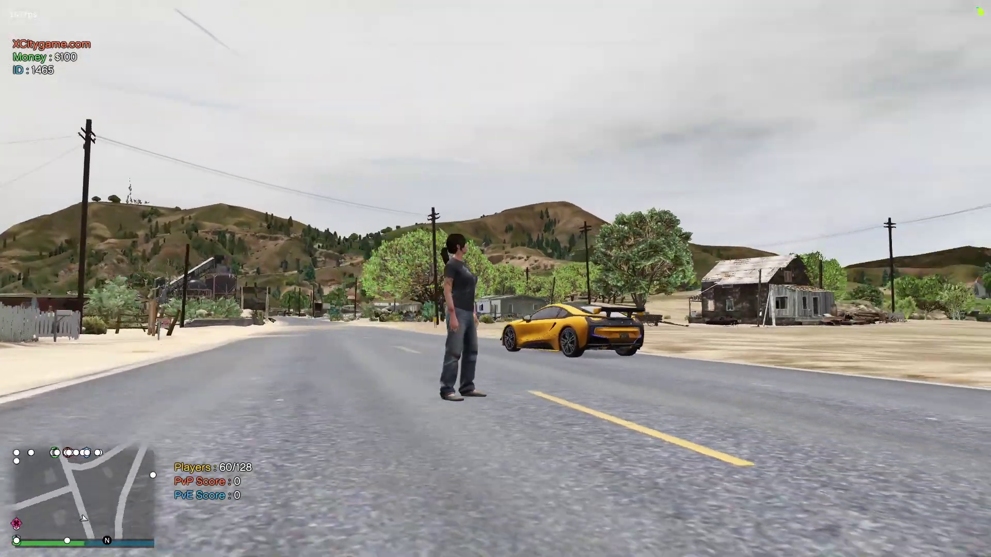
key(w)
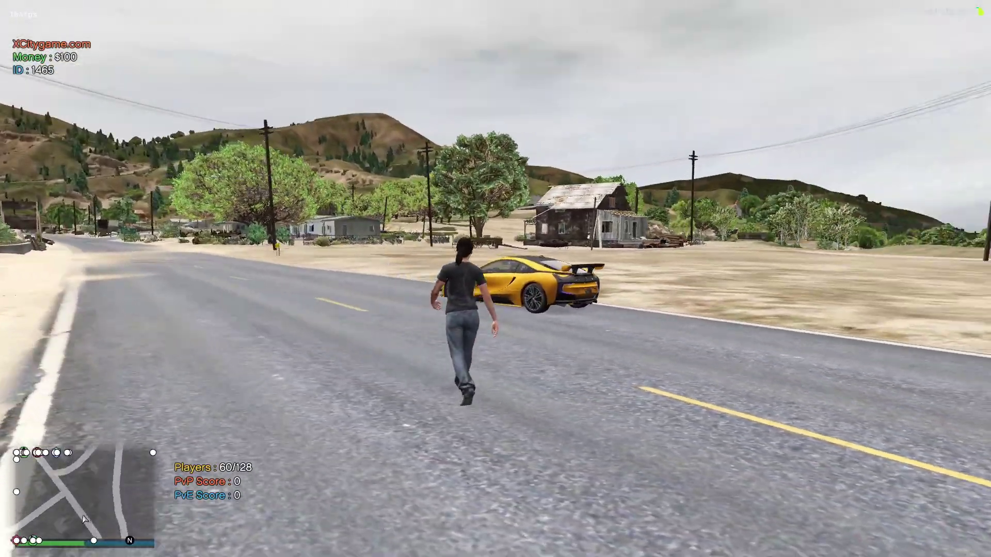
key(w)
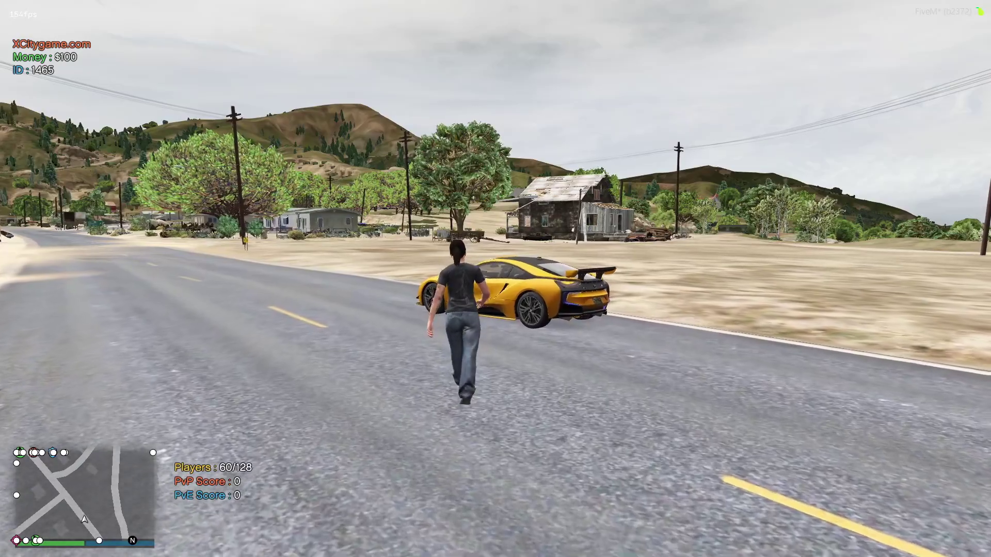
key(w)
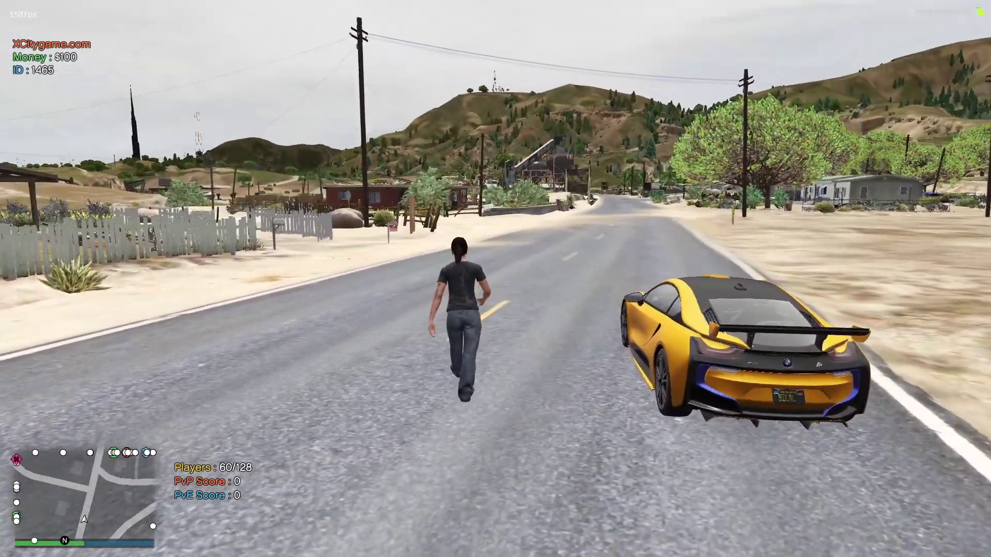
key(w)
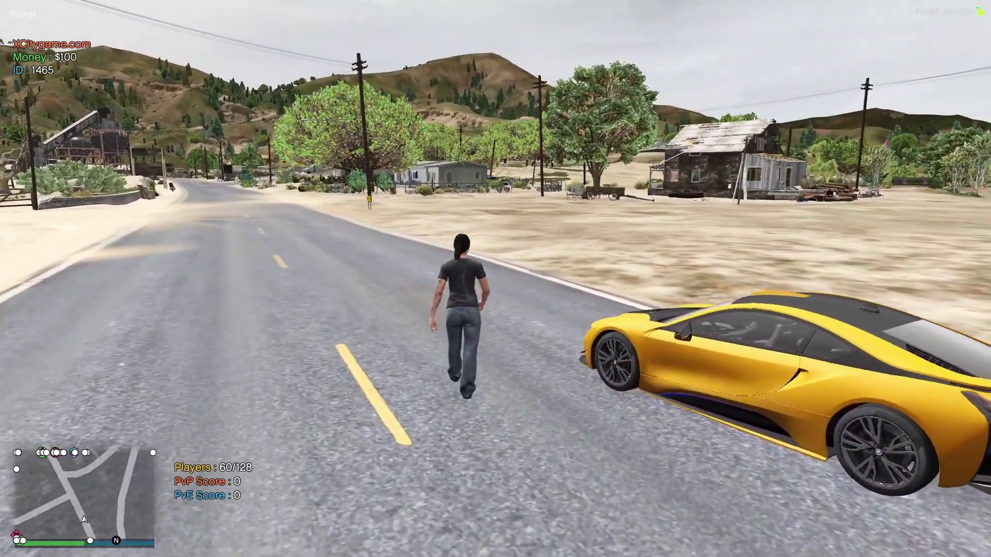
key(w)
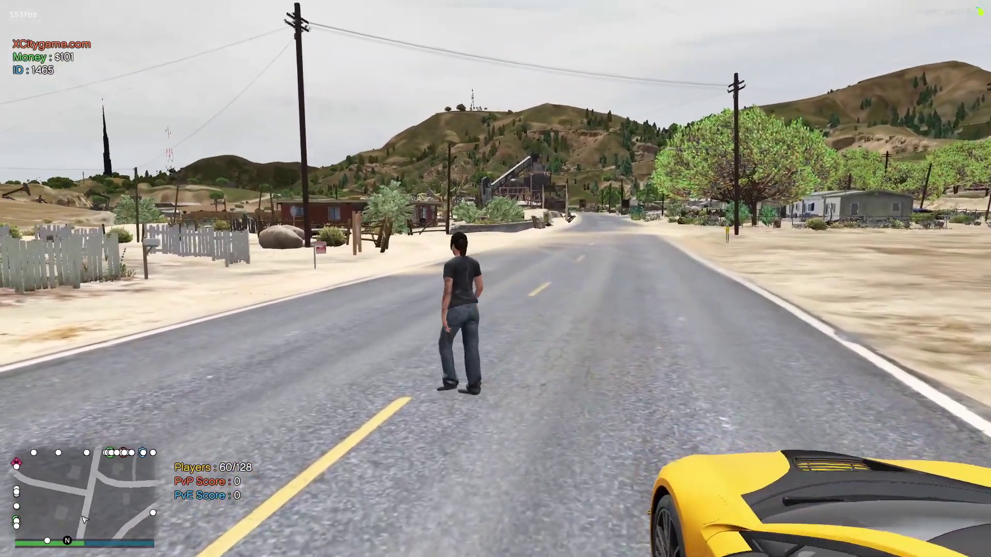
key(w)
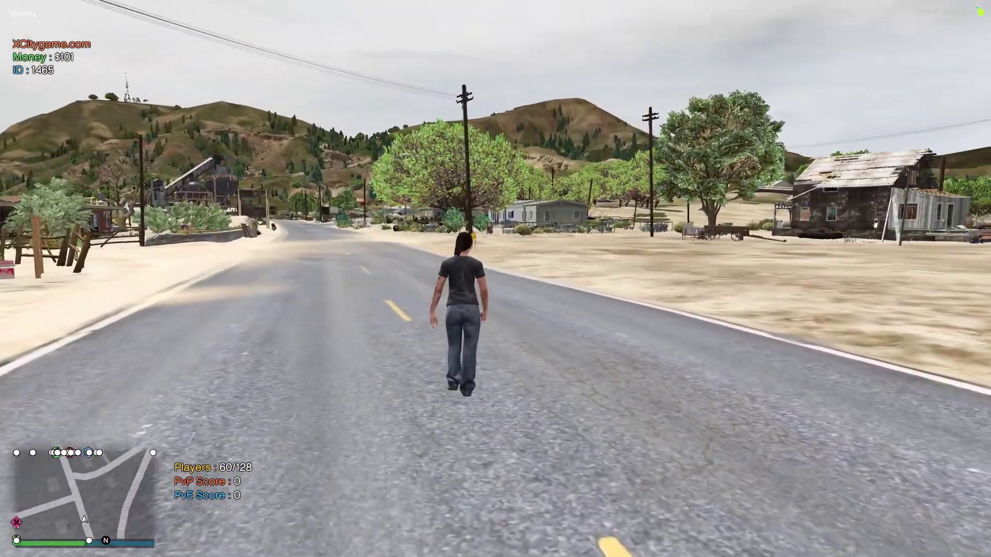
key(w)
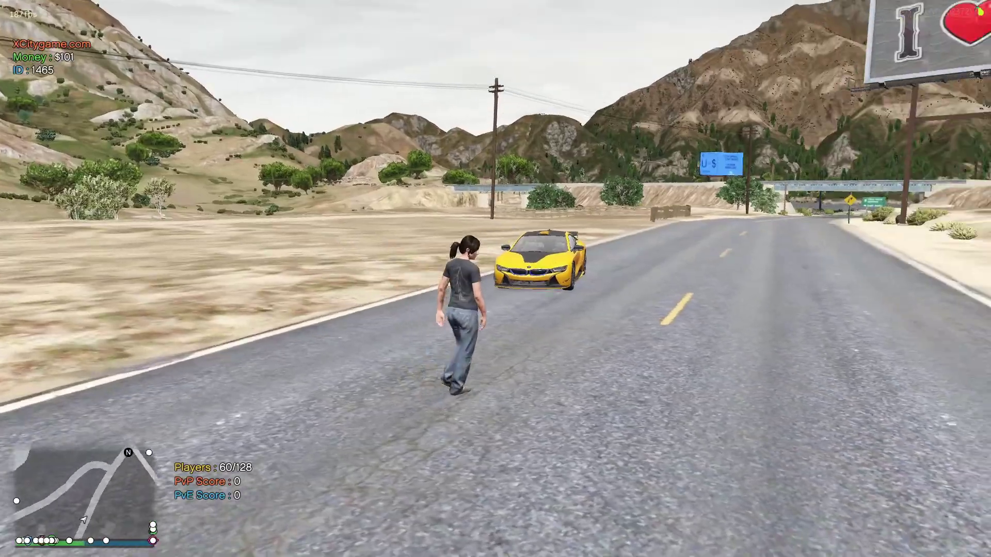
key(w)
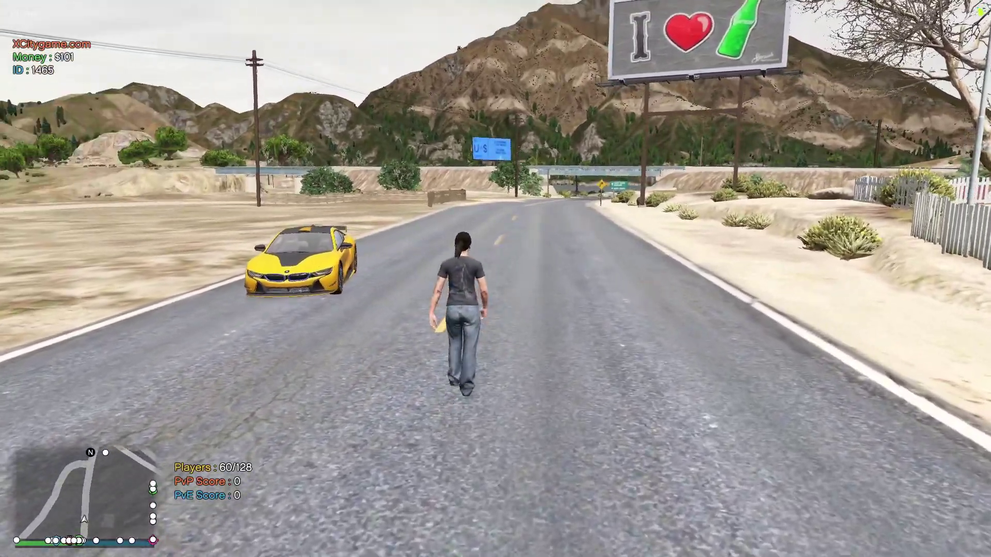
key(w)
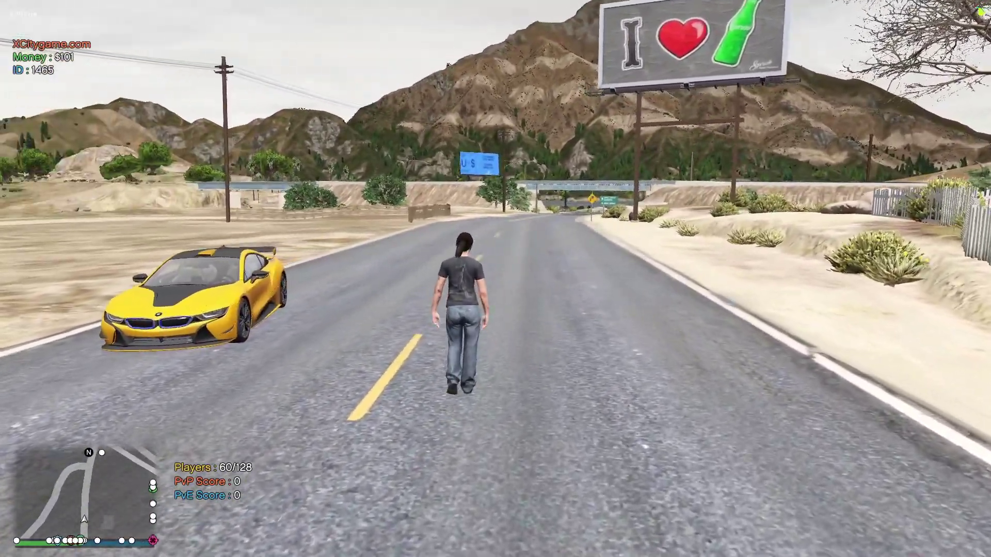
key(w)
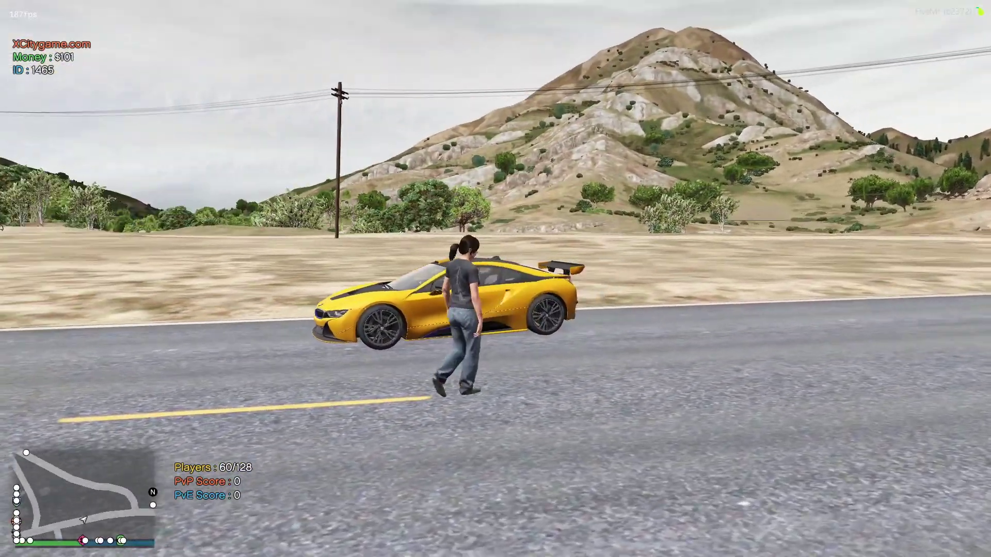
key(w)
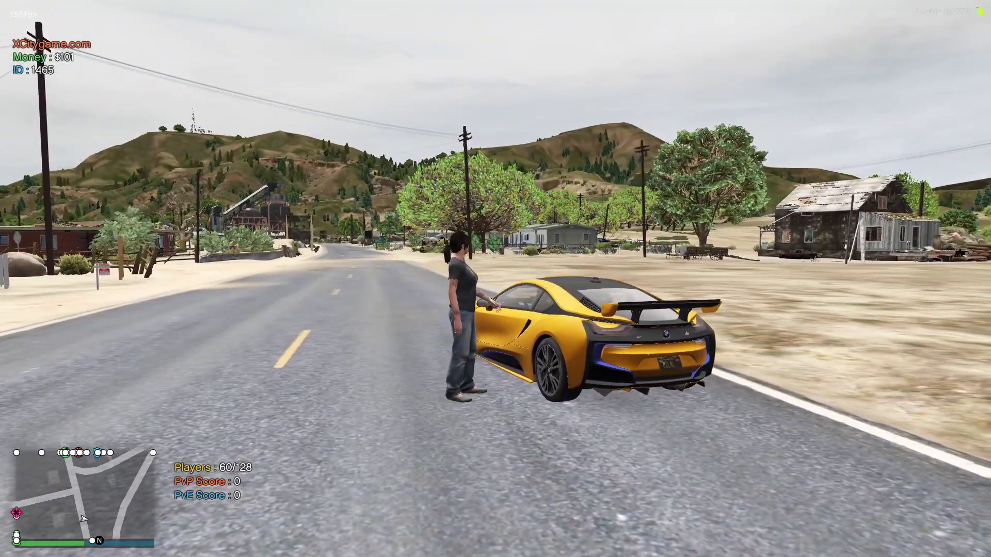